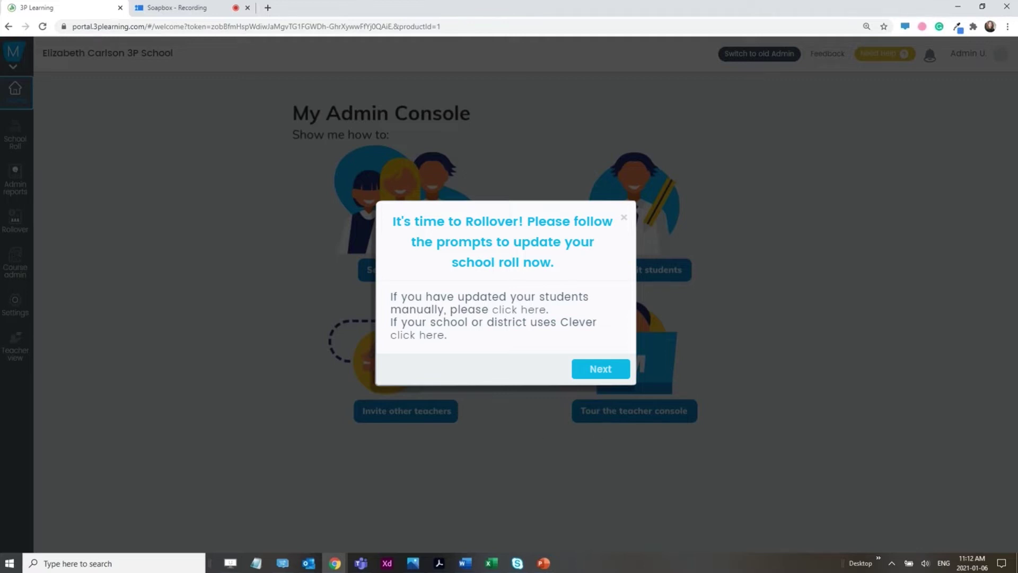
Step: Dismiss the rollover announcement and go to the Rollover page in the sidebar
{"action": "left_click", "coordinate": [593, 370]}
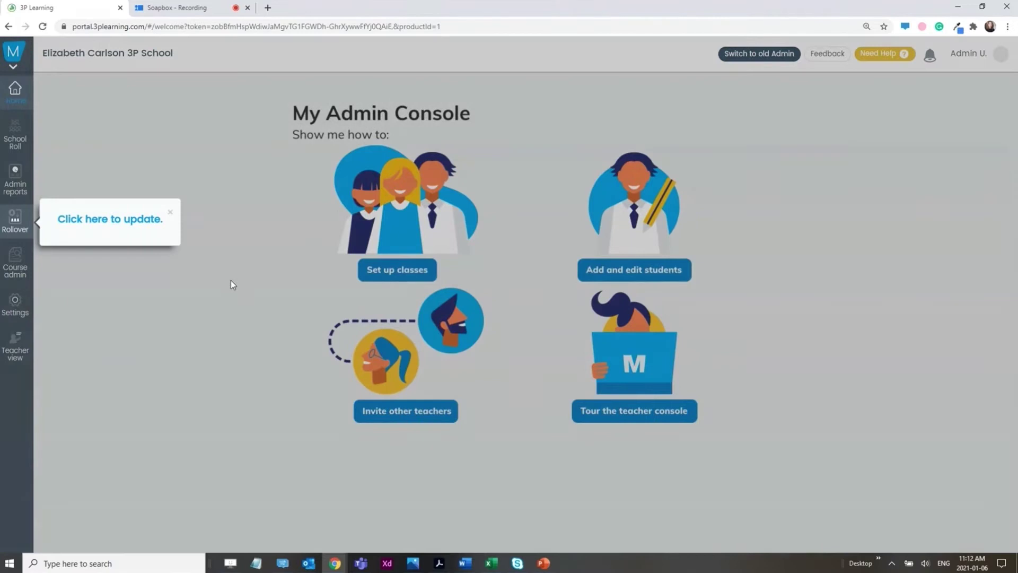
{"action": "left_click", "coordinate": [11, 229]}
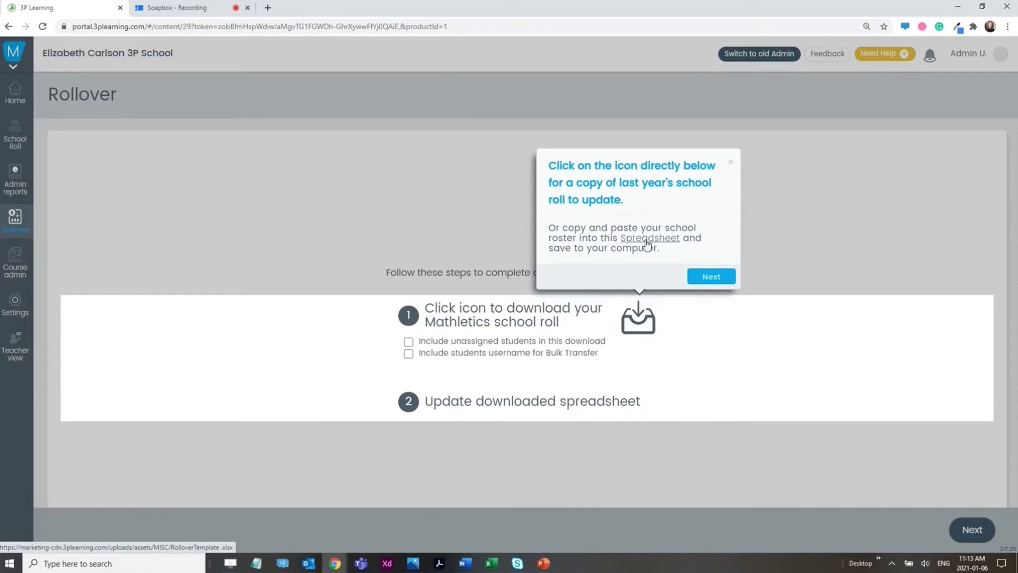
Step: Skip the roll download tips, pick the Full rollover type, and continue to upload
{"action": "left_click", "coordinate": [700, 278]}
{"action": "left_click", "coordinate": [986, 532]}
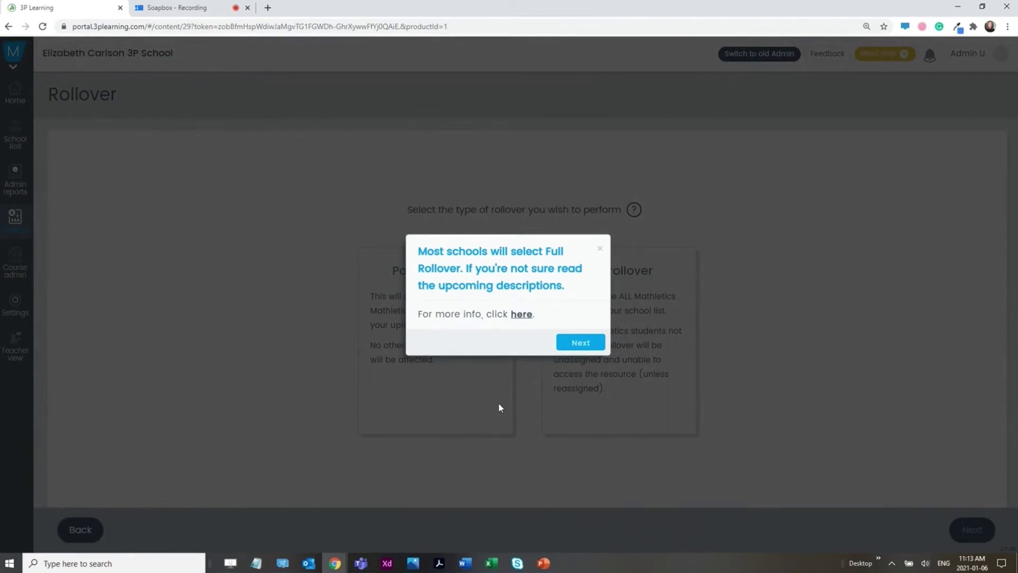
{"action": "left_click", "coordinate": [578, 345]}
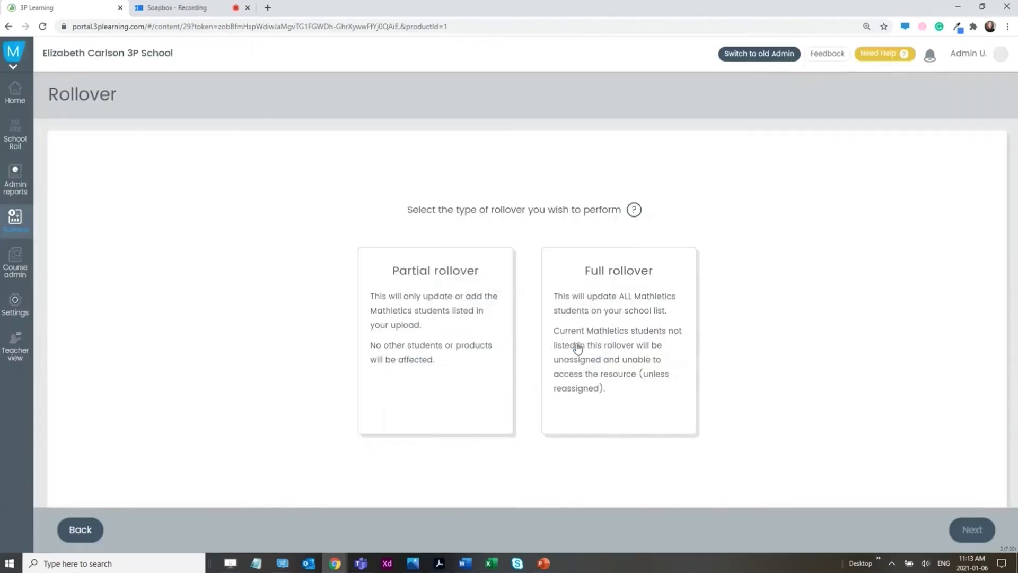
{"action": "left_click", "coordinate": [592, 318]}
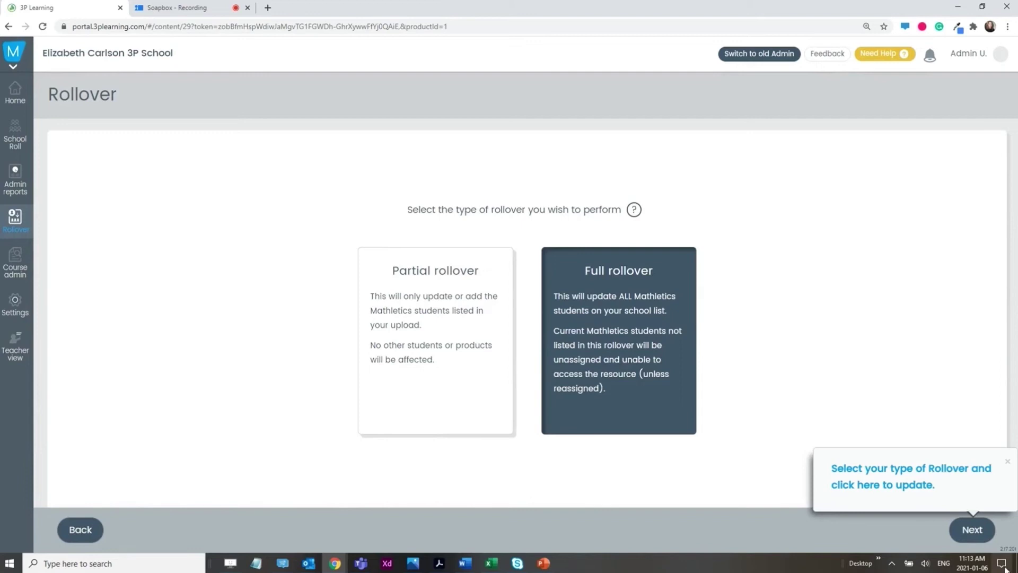
{"action": "left_click", "coordinate": [977, 530]}
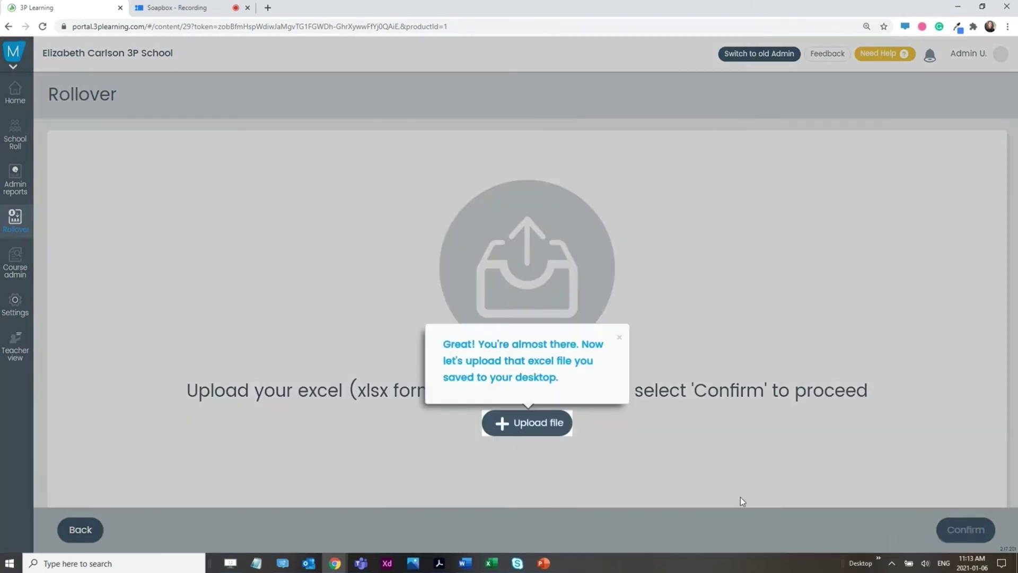
Step: Upload the 'Class List' Excel file from the Desktop
{"action": "left_click", "coordinate": [526, 429]}
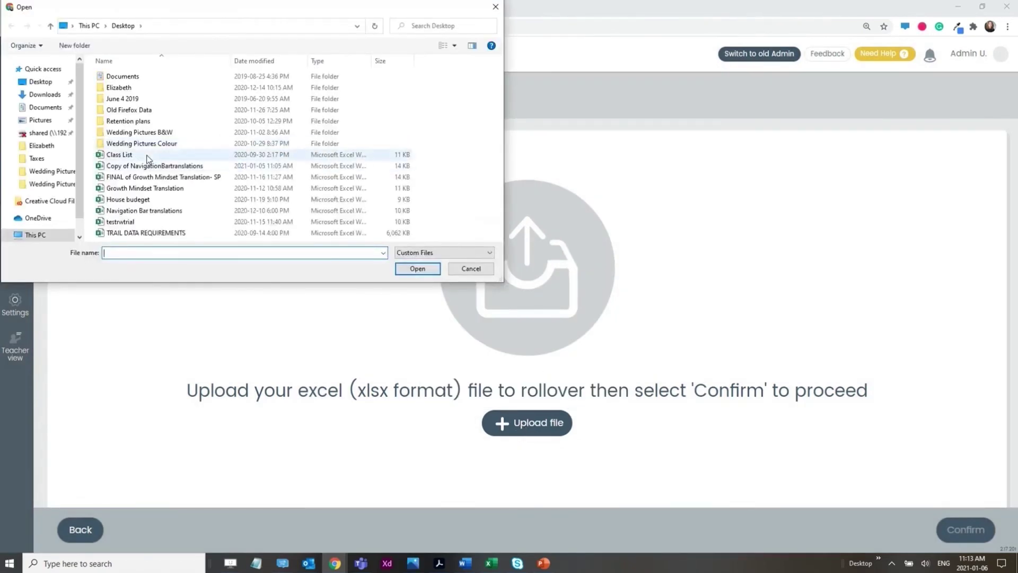
{"action": "left_click", "coordinate": [147, 156]}
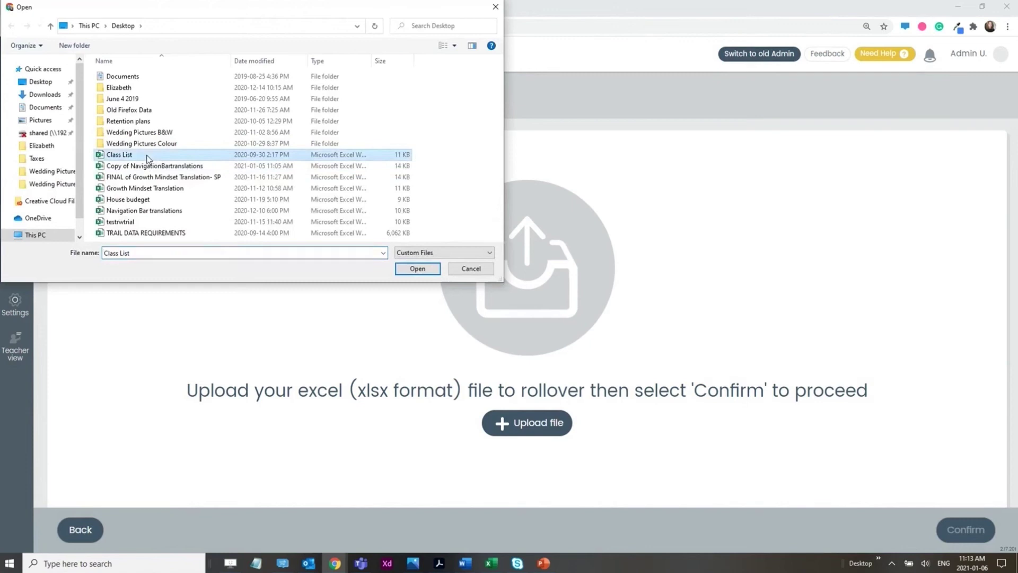
{"action": "left_click", "coordinate": [416, 269]}
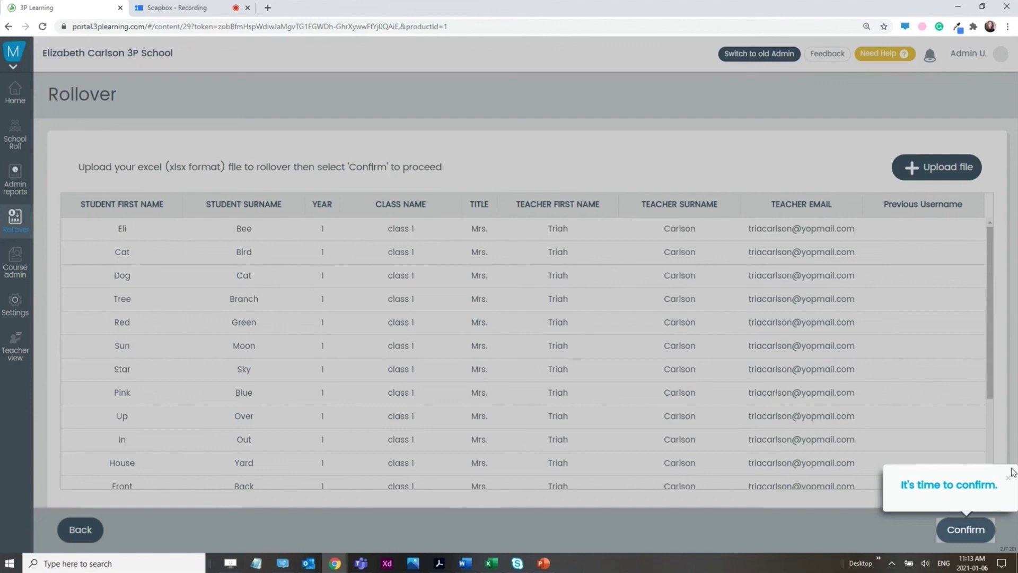
Step: Confirm the uploaded class list and accept the full rollover warning
{"action": "left_click", "coordinate": [966, 530]}
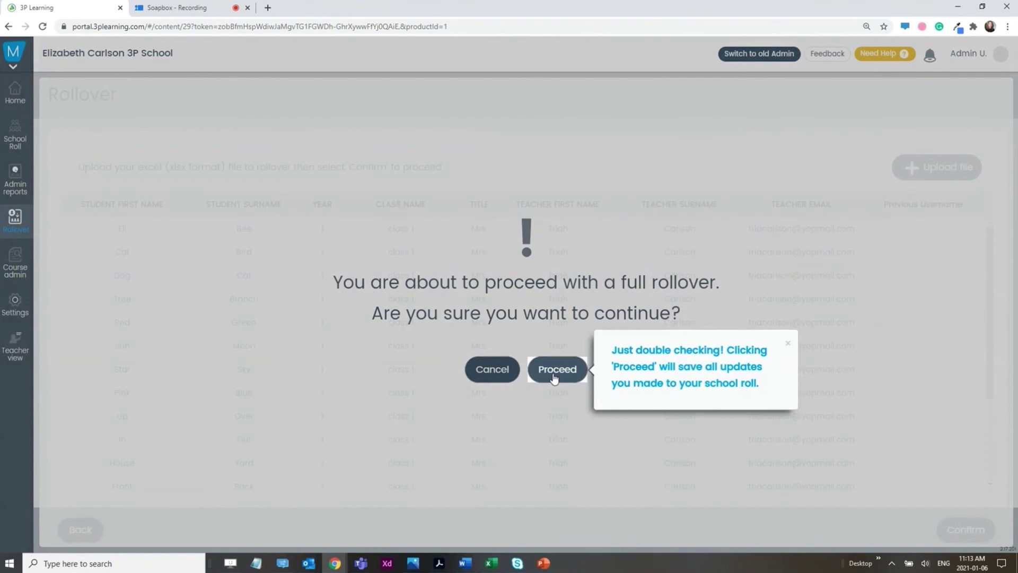
{"action": "left_click", "coordinate": [554, 378]}
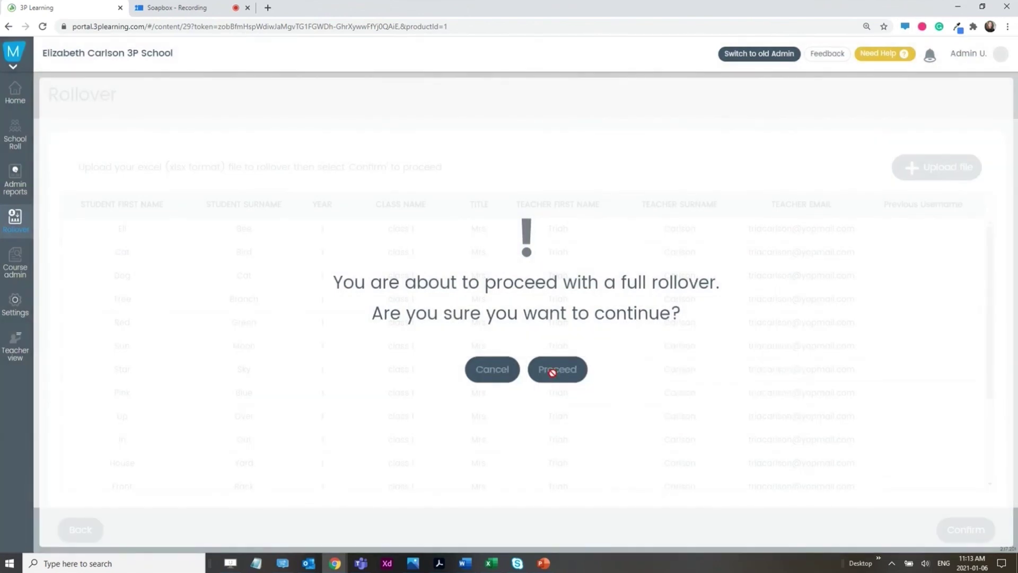